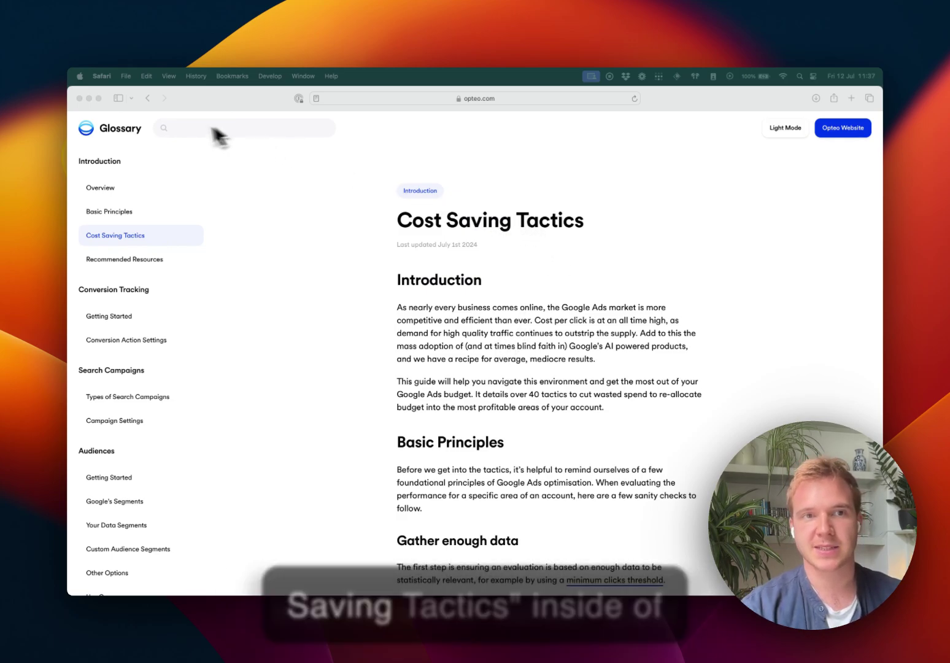
Jump to the Combat match type loosening section and scroll down to the Exact Match chart
scroll(644, 285, down, 20)
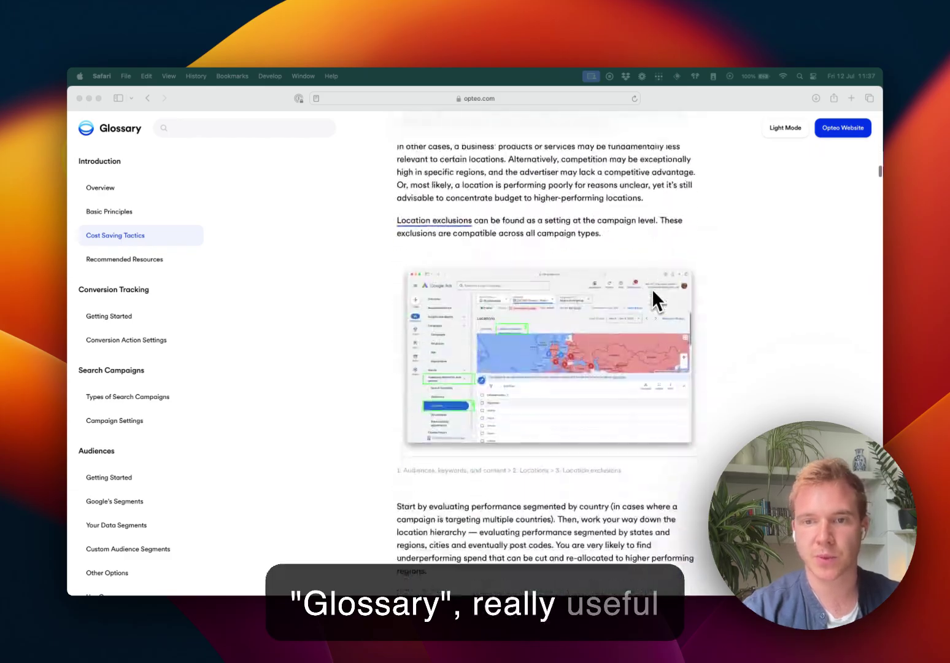
scroll(652, 292, down, 20)
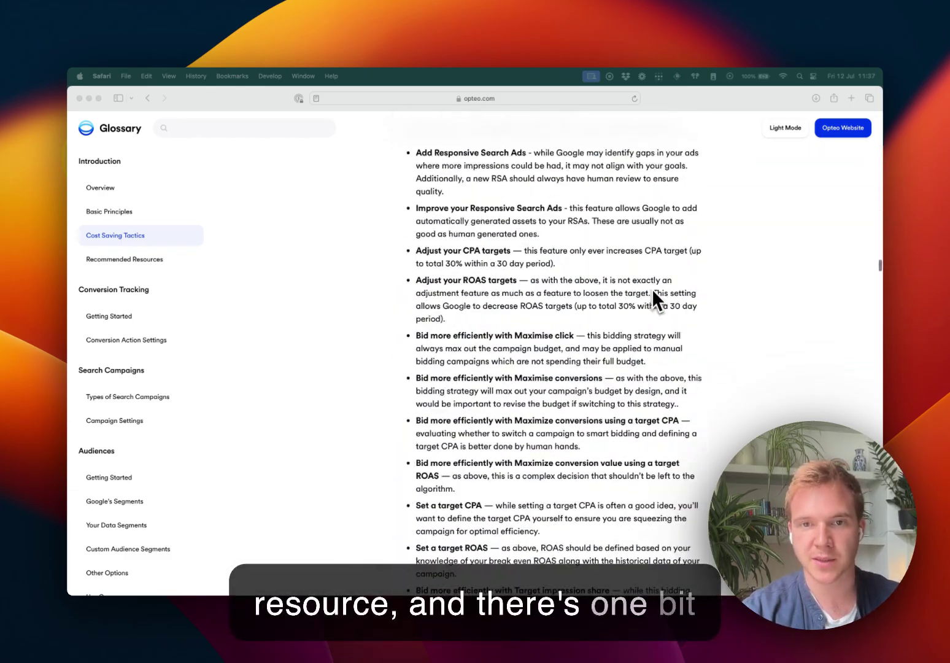
scroll(651, 289, up, 10)
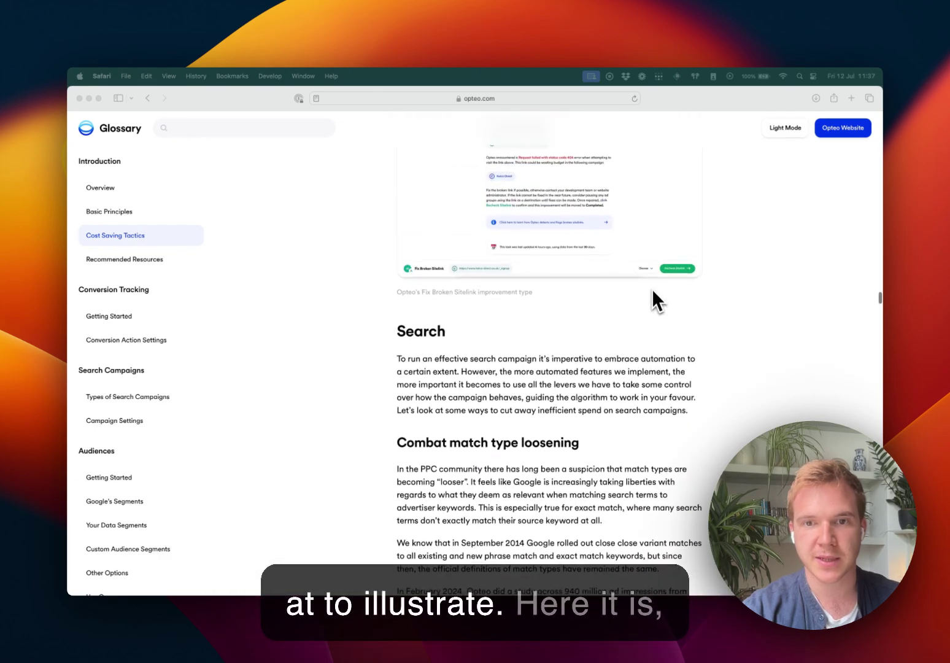
click(475, 439)
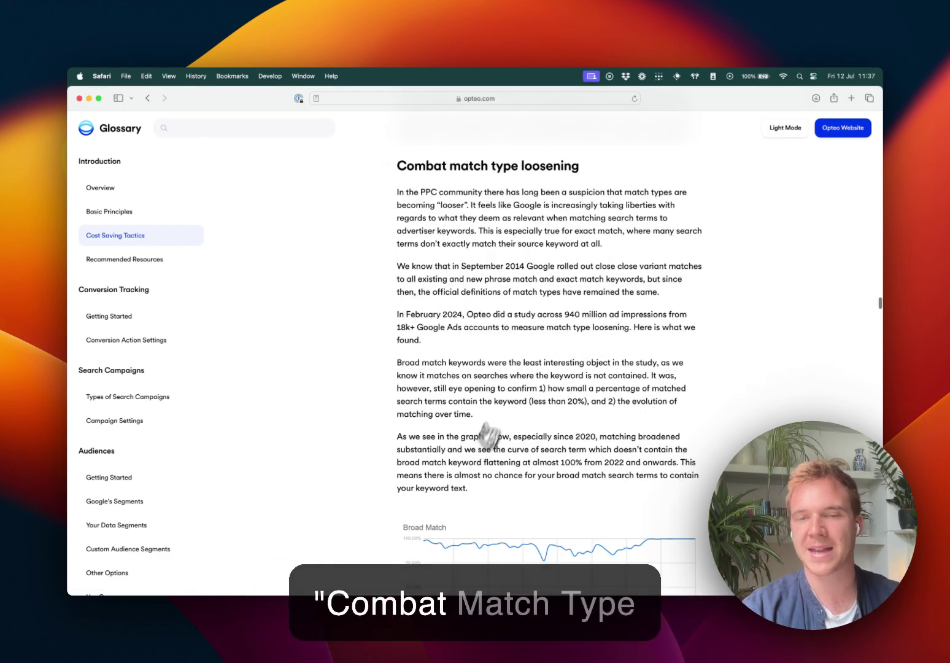
scroll(531, 311, down, 15)
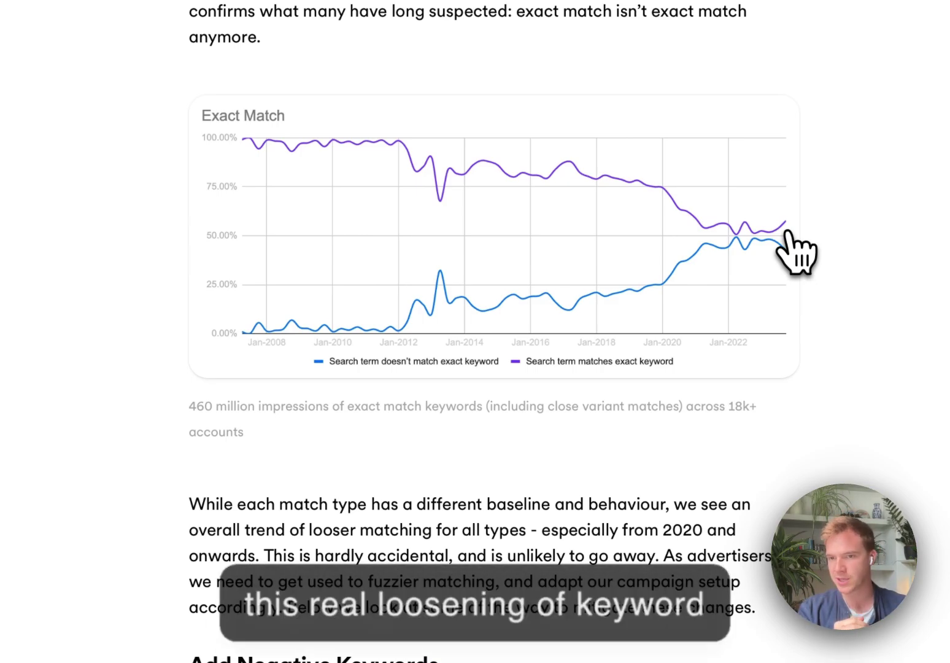
Scroll back up to the Phrase Match section and its chart
scroll(884, 215, up, 10)
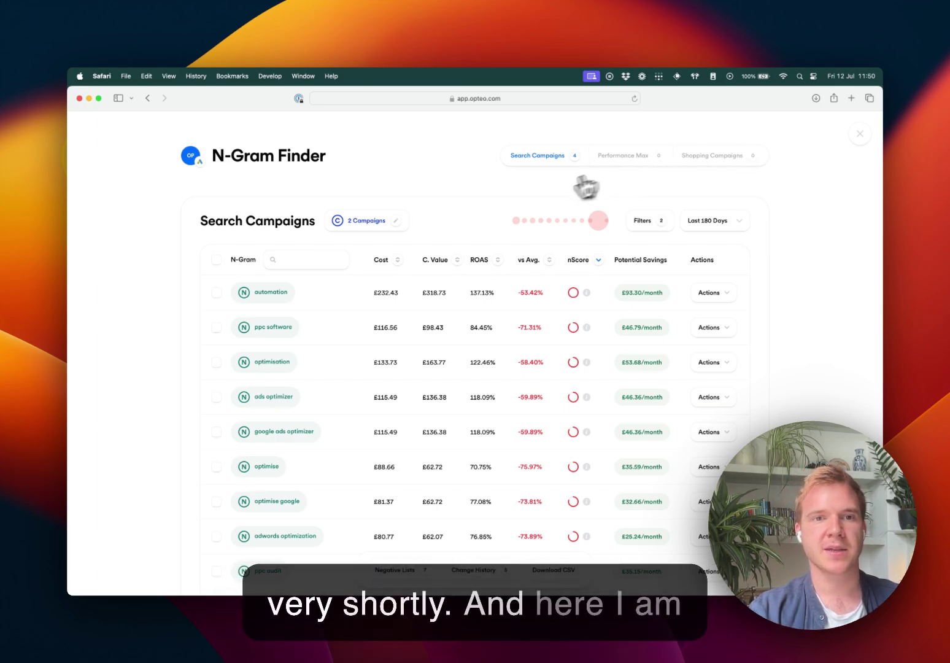
Confirm the '2 Campaigns' selection covers [SE-GE] Generic - Exact and Broad, leaving it unchanged
click(405, 231)
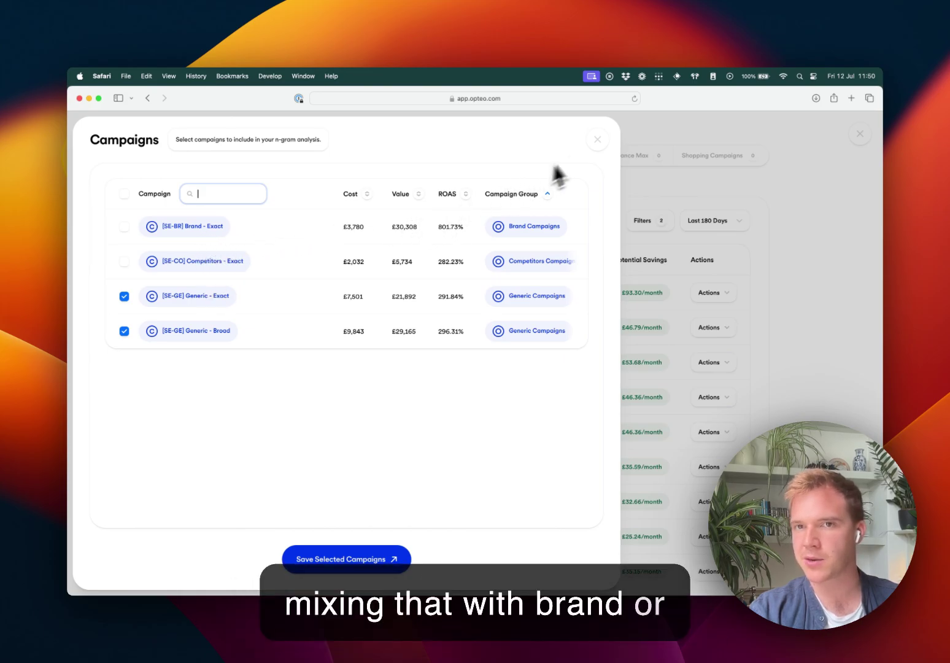
click(590, 162)
click(589, 149)
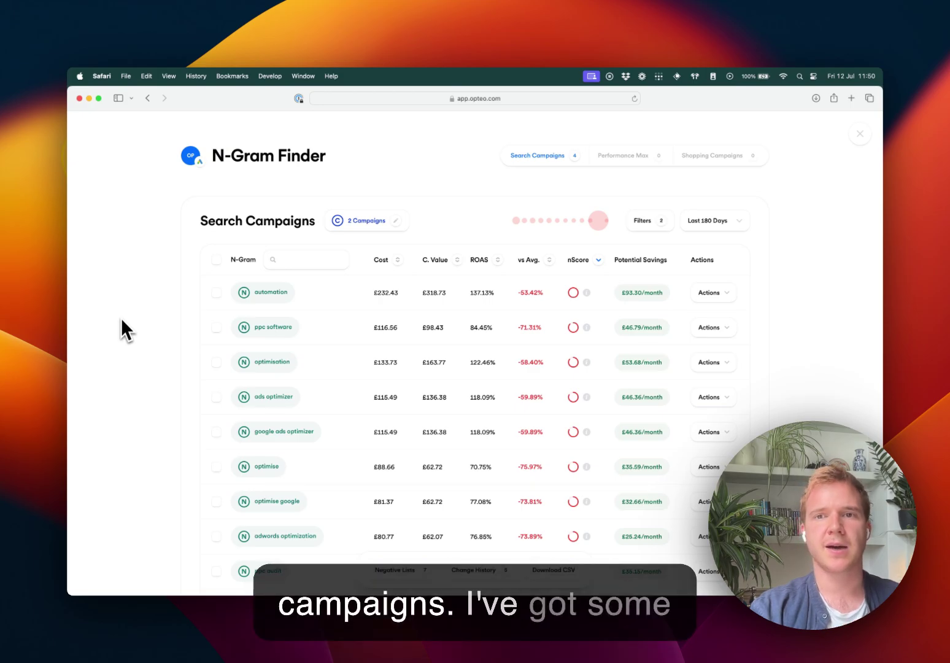
Review the N-Gram Filters and close them, keeping stop words and negative-blocked search terms excluded
click(642, 220)
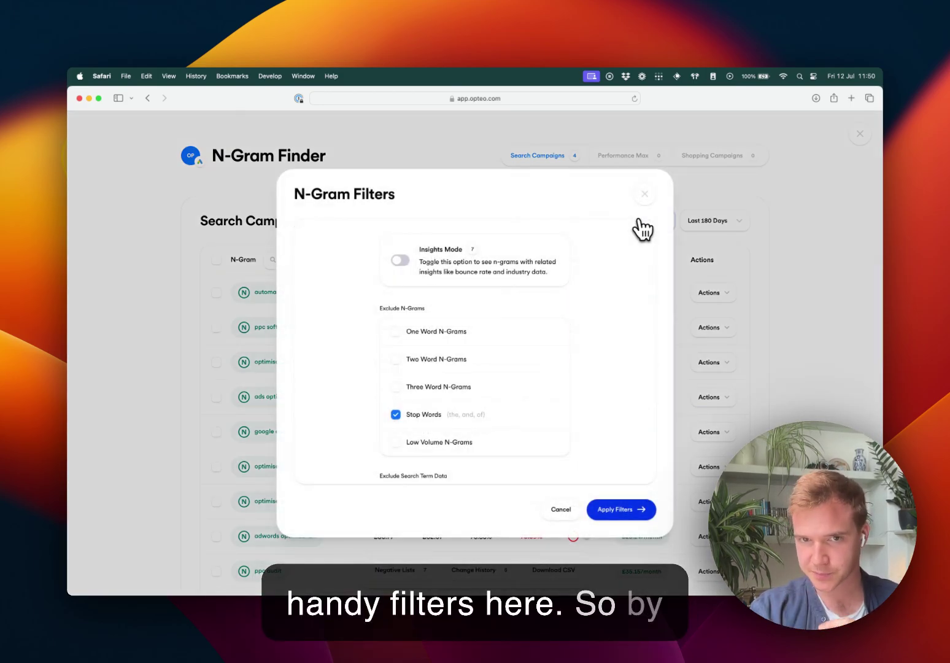
scroll(509, 335, down, 3)
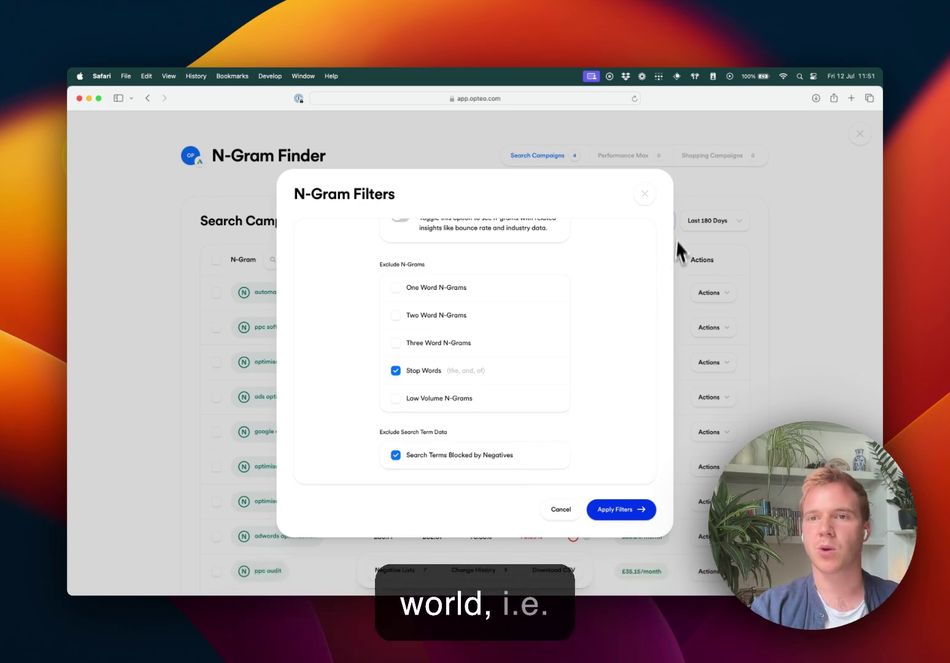
click(658, 207)
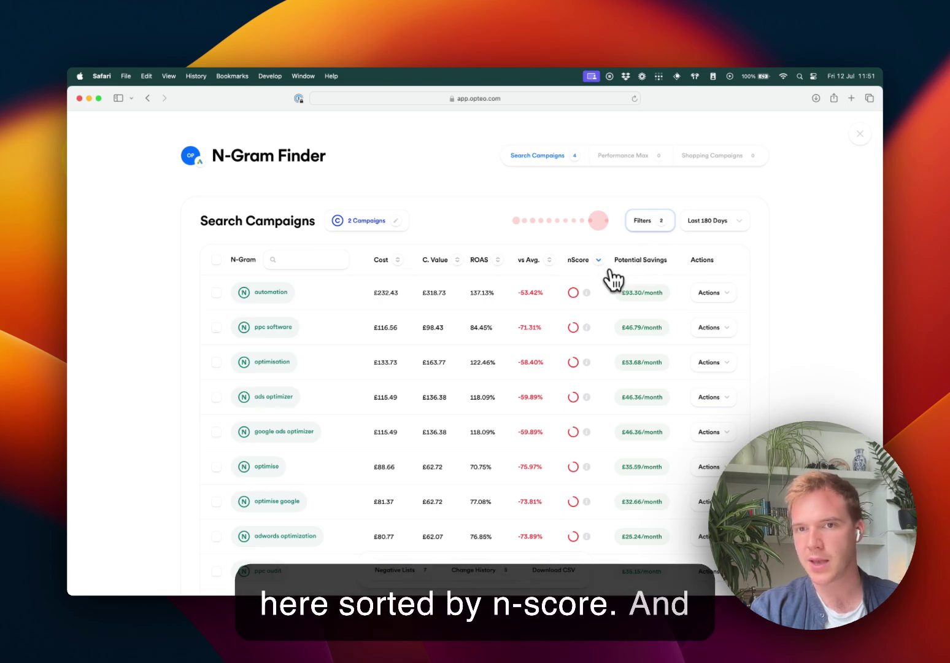
Check the nScore explanation, then select the 'checklist' n-gram (£119.92 cost, £48.14/month savings)
mouse_move(588, 294)
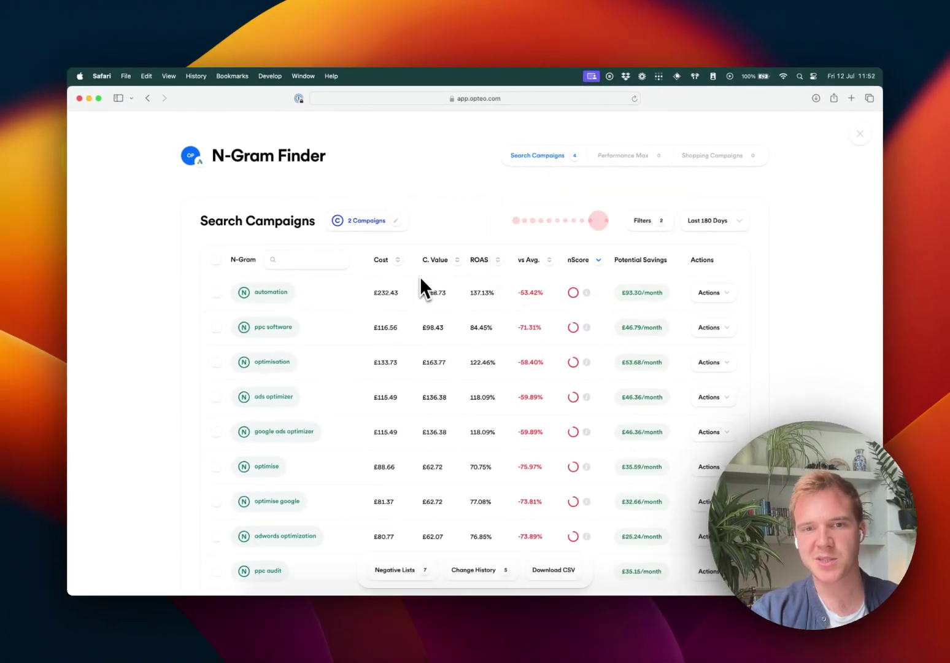
scroll(420, 278, down, 10)
scroll(420, 278, down, 3)
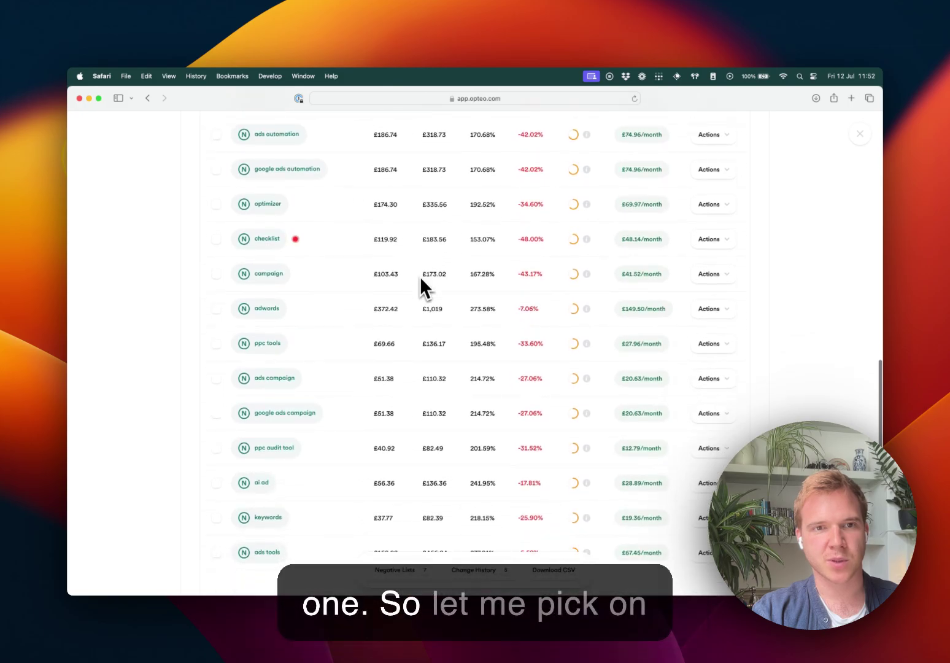
click(216, 239)
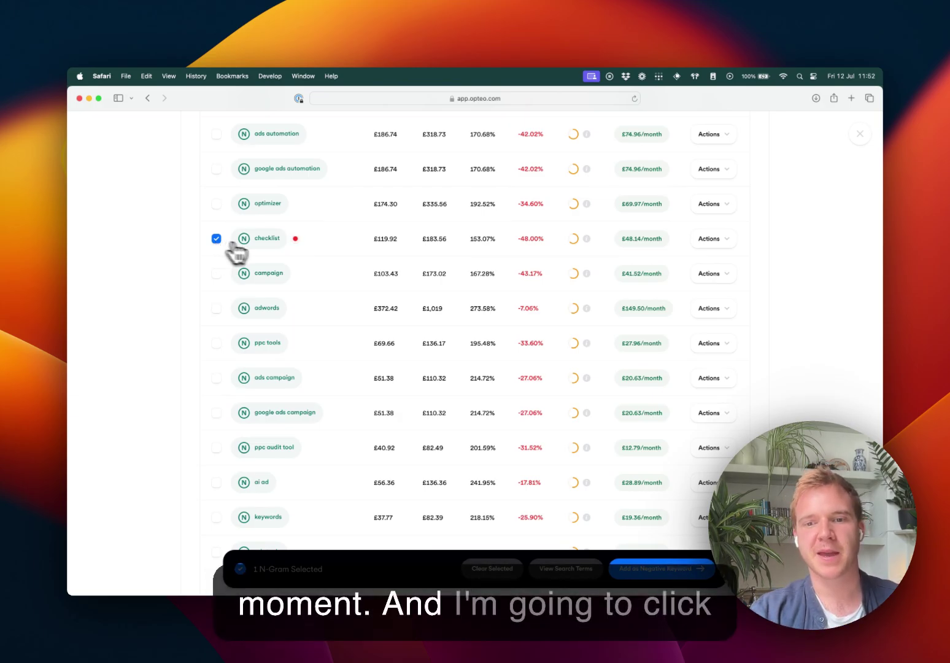
click(582, 569)
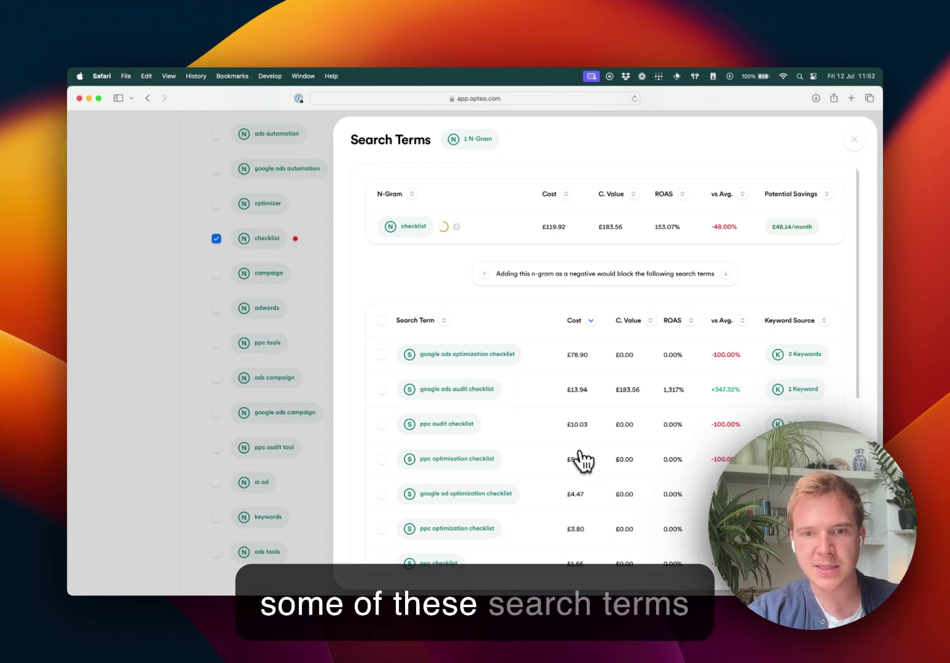
scroll(583, 462, down, 3)
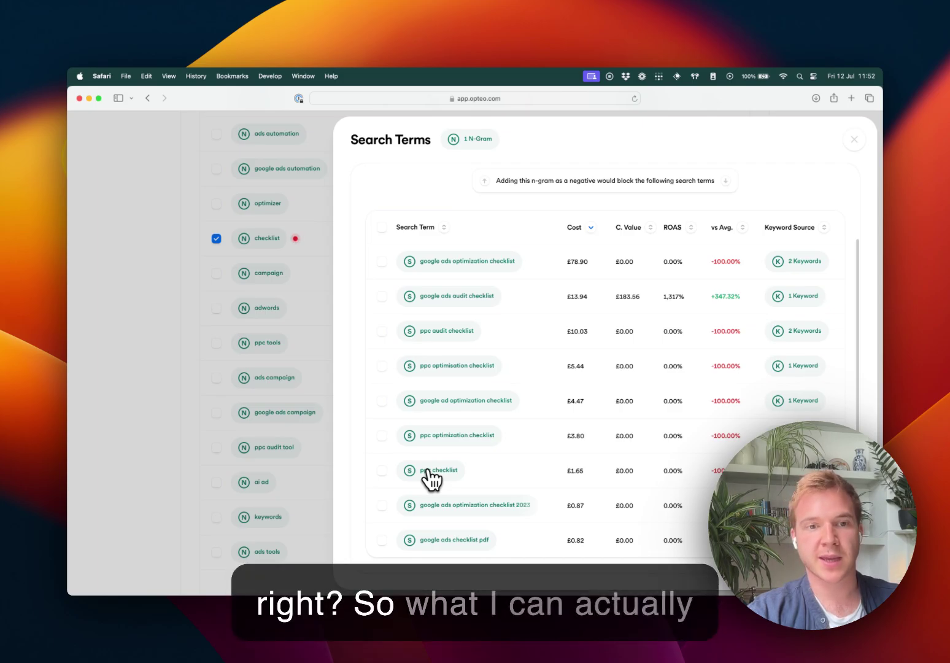
scroll(431, 478, up, 3)
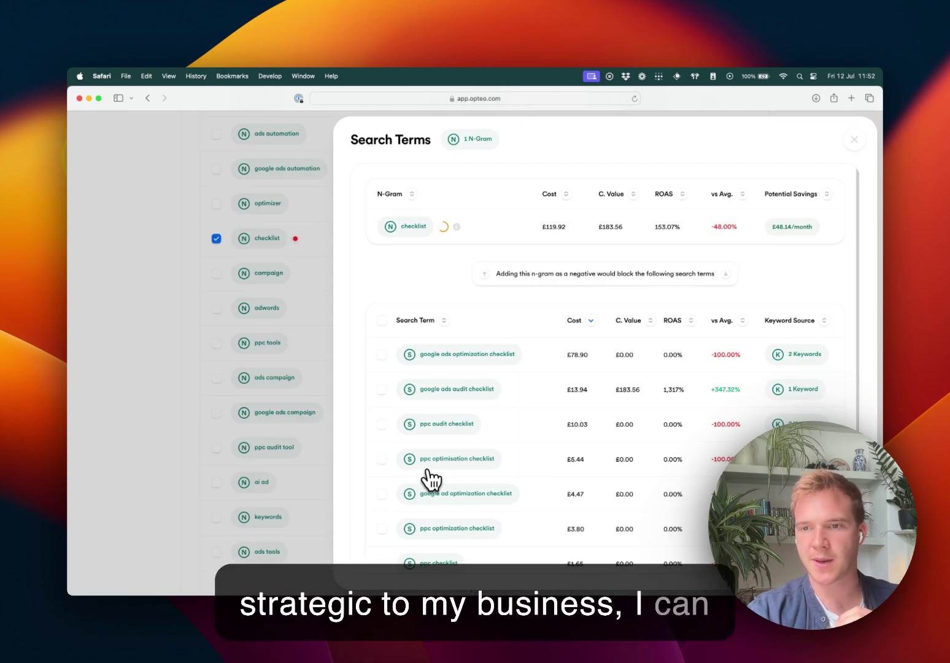
scroll(430, 480, down, 3)
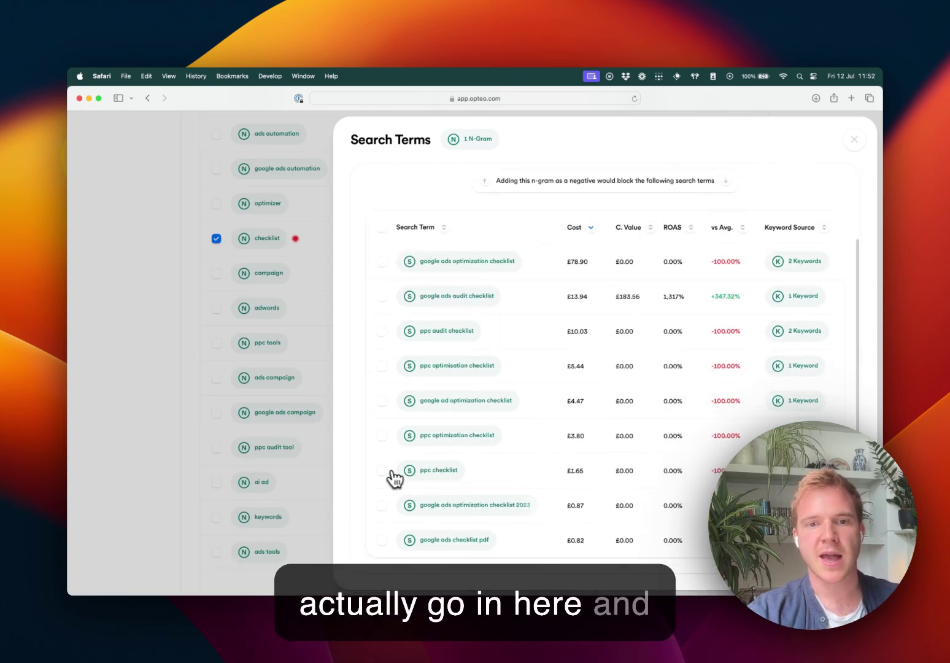
click(383, 471)
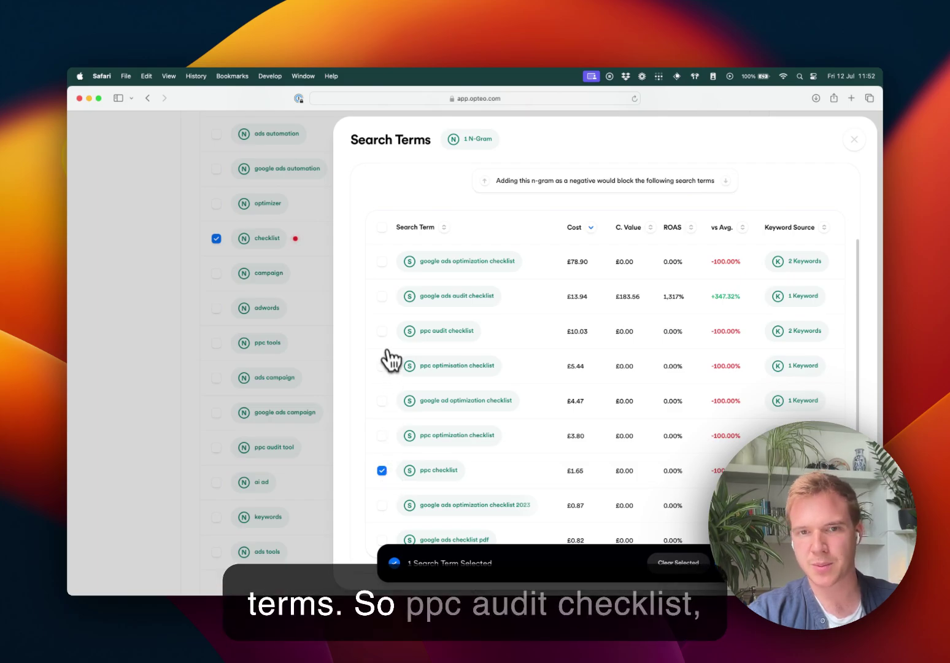
click(381, 332)
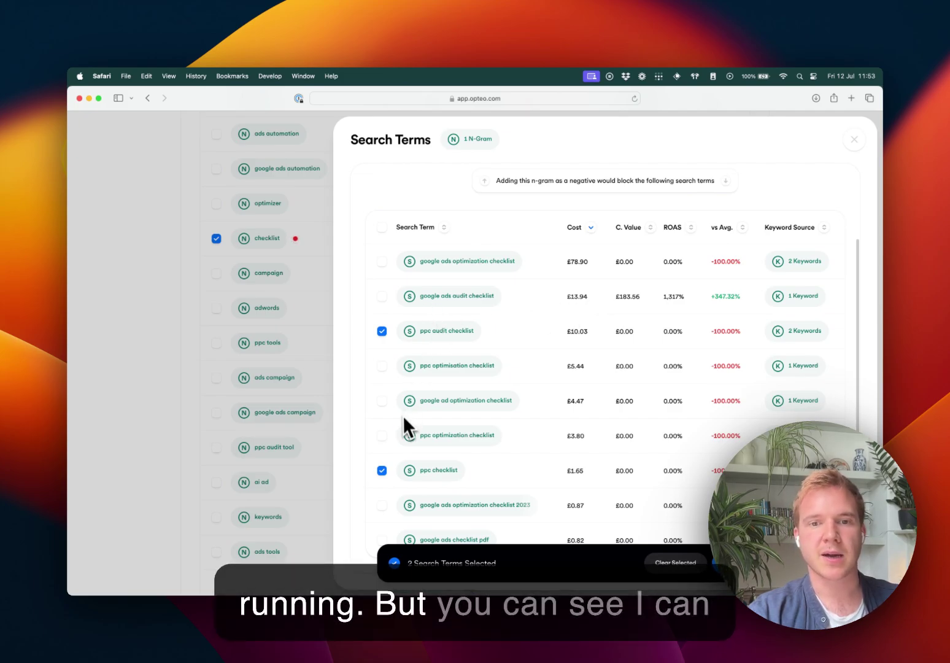
click(383, 470)
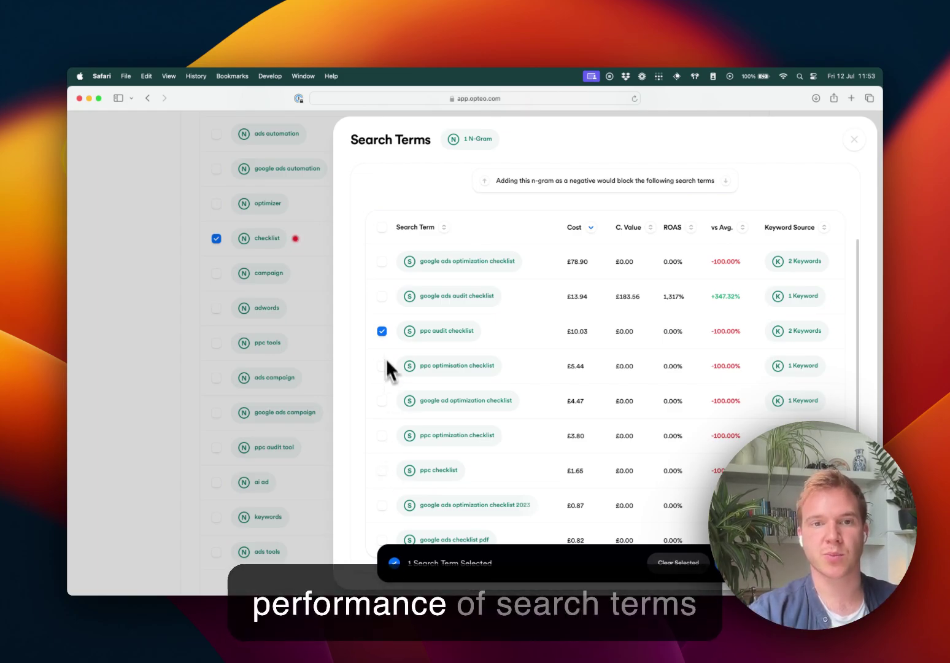
click(381, 332)
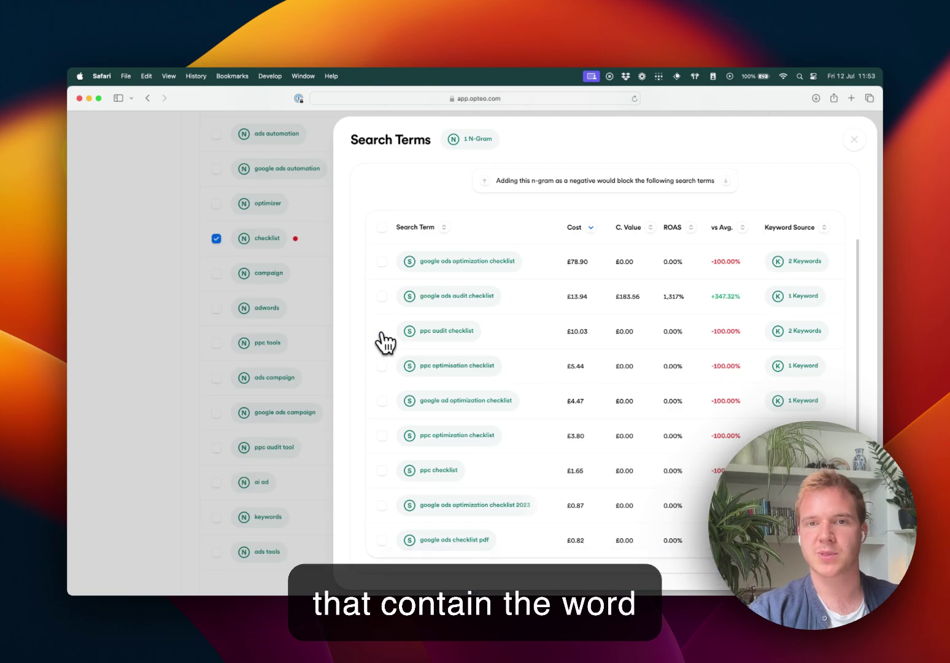
click(855, 140)
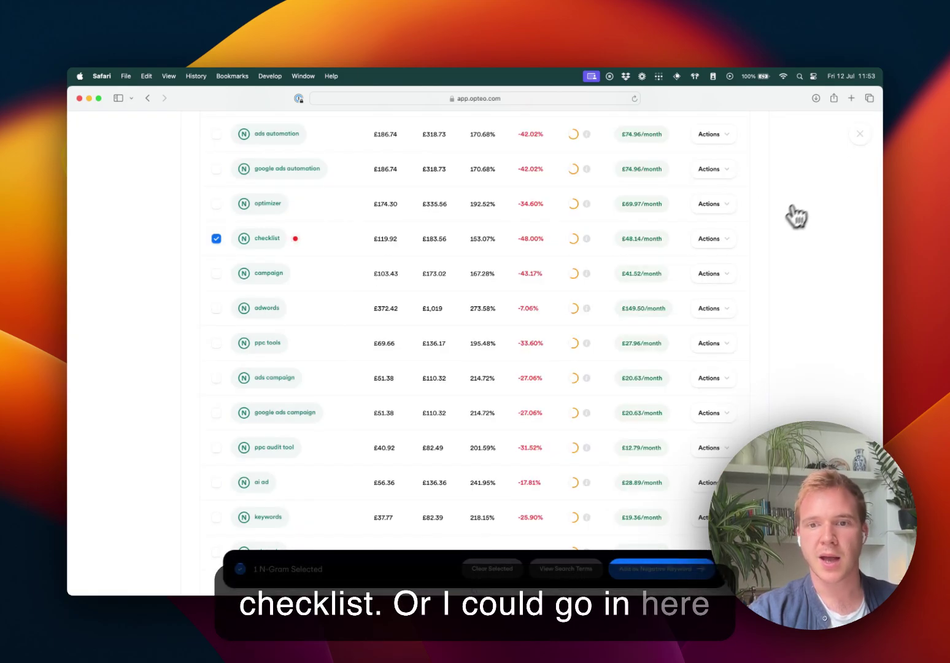
Start adding 'checklist' as a phrase negative and show its figures for the Last 365 Days
click(674, 573)
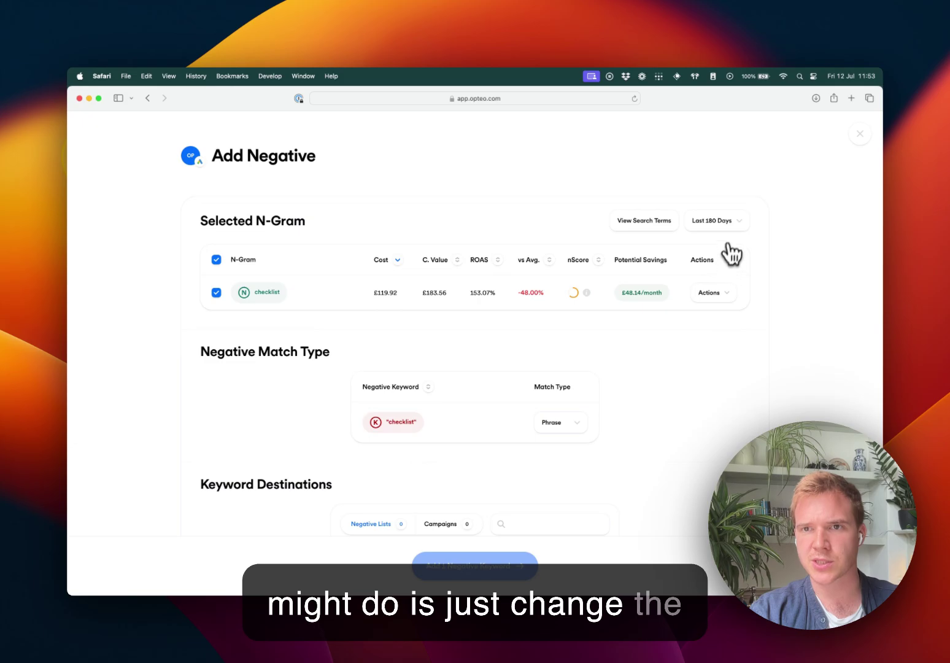
click(728, 223)
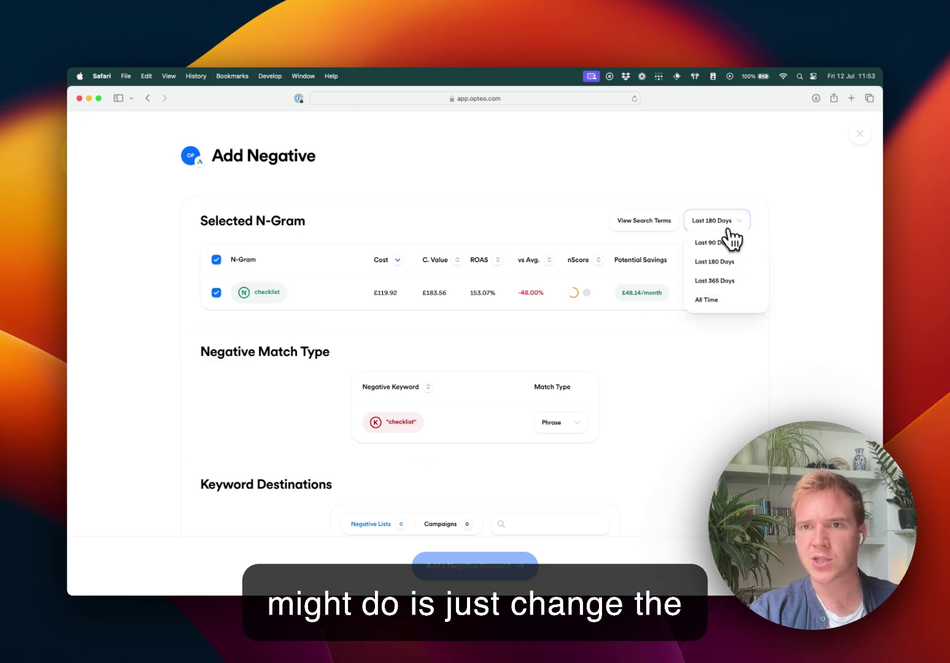
click(728, 283)
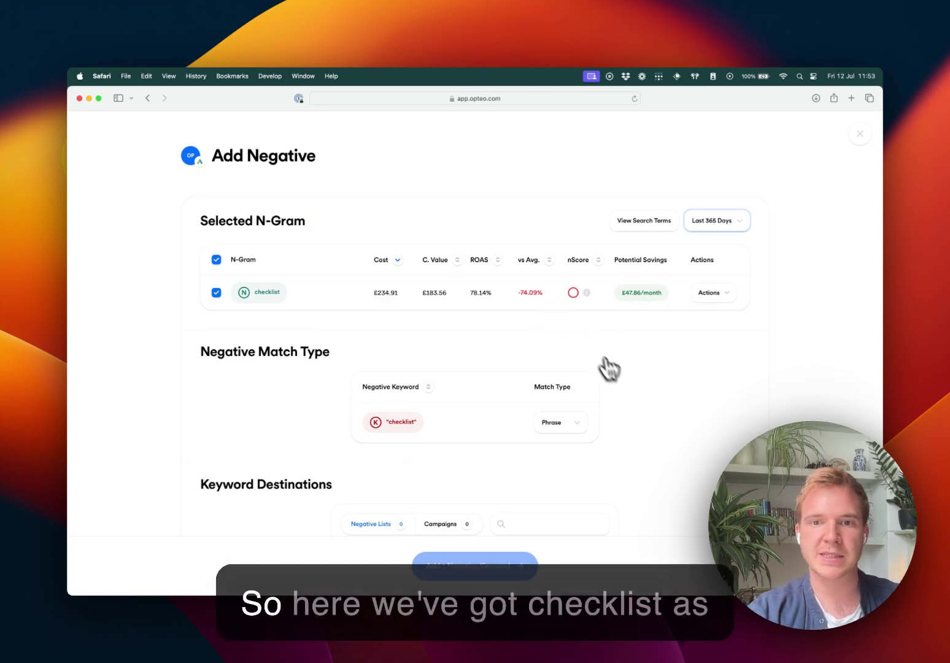
Review Keyword Destinations and try Account Level for 'checklist', then clear it
scroll(608, 374, down, 3)
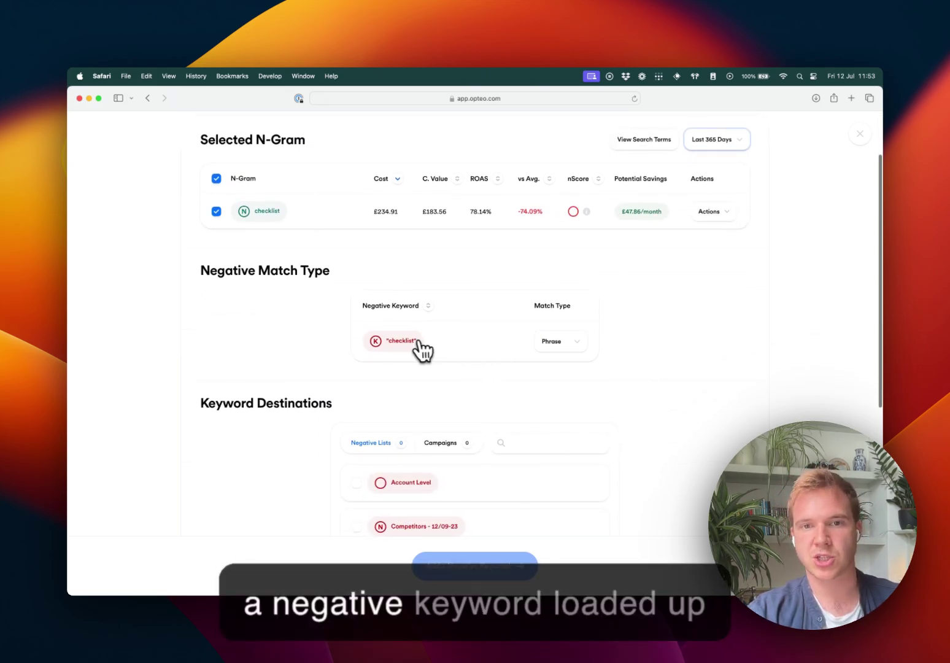
scroll(447, 361, down, 5)
scroll(449, 361, down, 5)
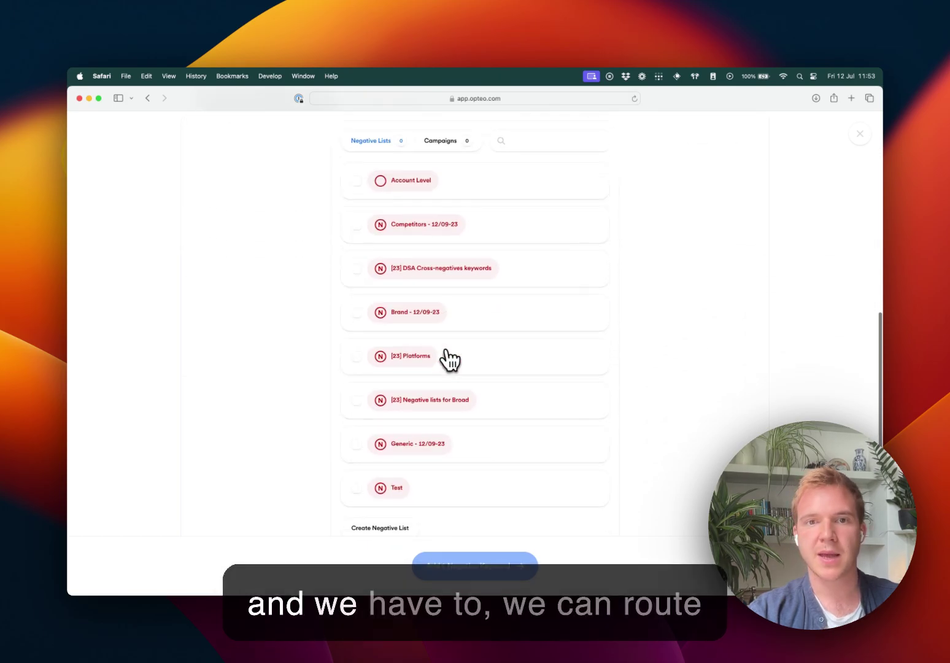
scroll(449, 360, up, 2)
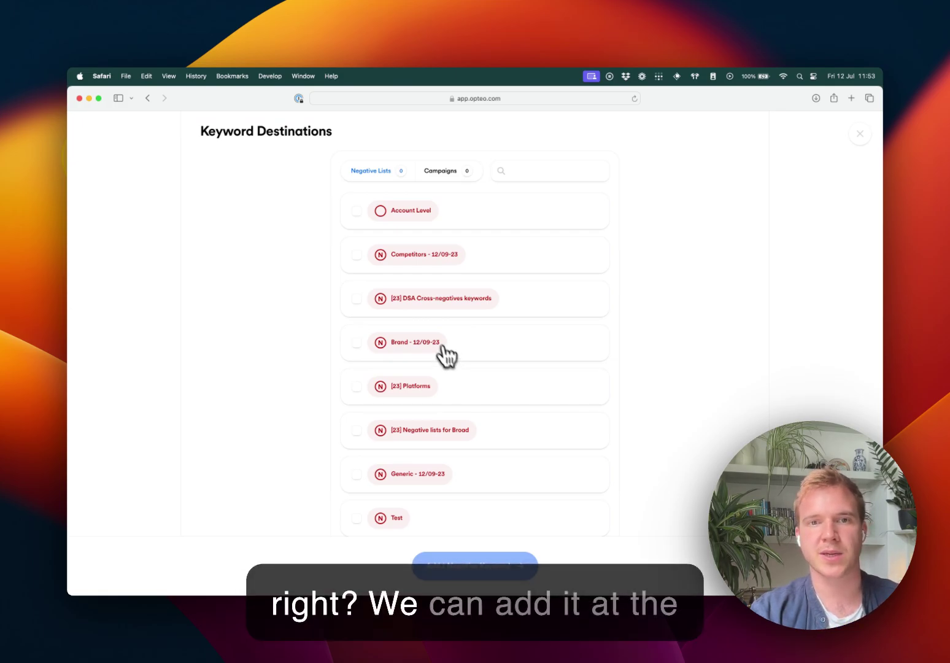
click(355, 211)
click(356, 213)
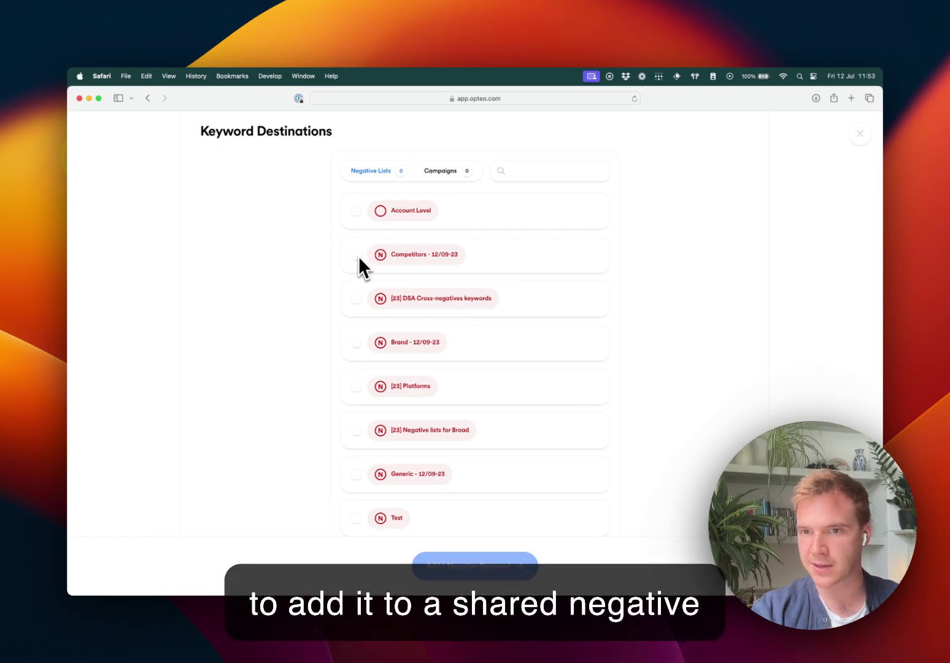
Try the [SE-GE] Generic - Broad and Generic - Exact campaigns as destinations, then clear both
click(461, 170)
scroll(458, 185, up, 3)
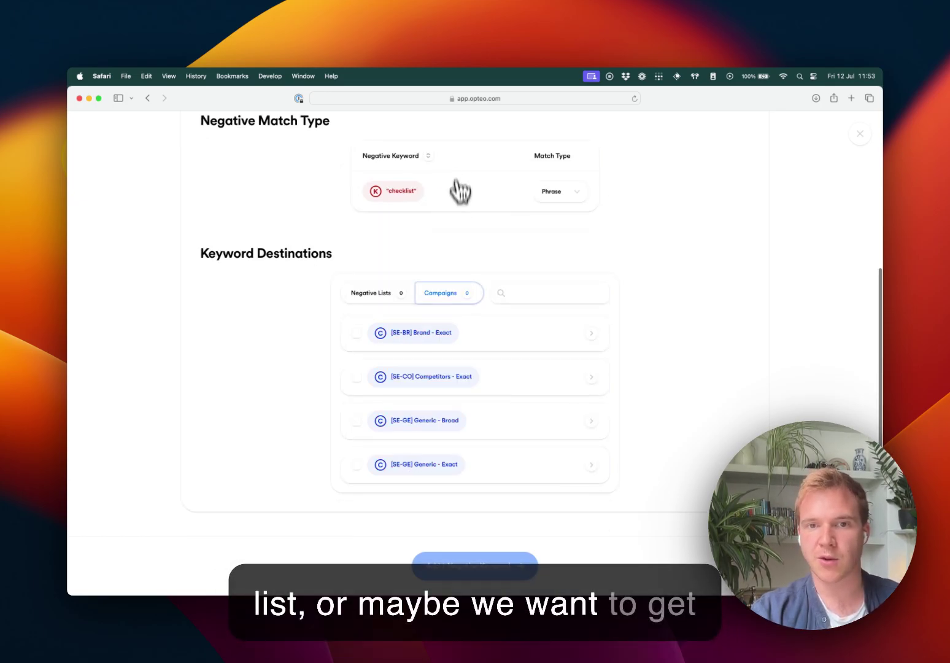
click(355, 421)
click(356, 465)
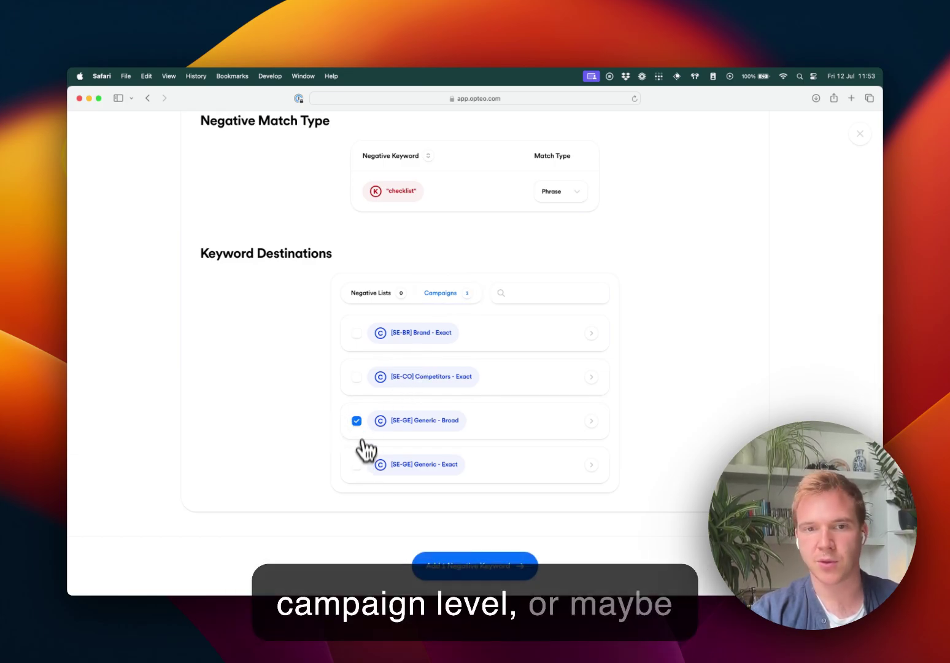
click(356, 421)
Try the Analyse Google Ads and Discover New Keywords ad groups plus Competitors - Exact, then clear them all
click(591, 421)
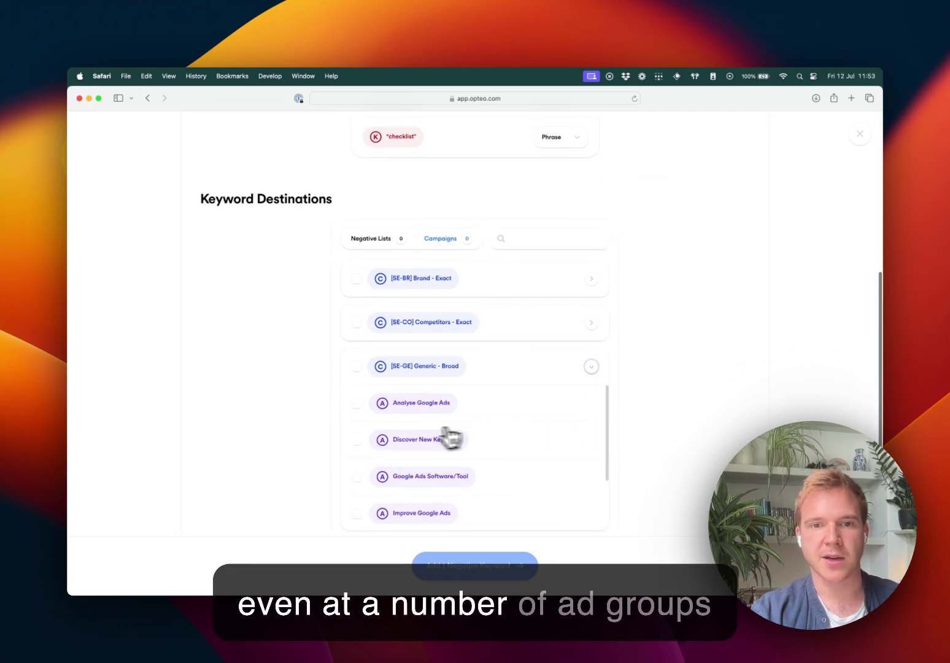
click(356, 402)
click(356, 440)
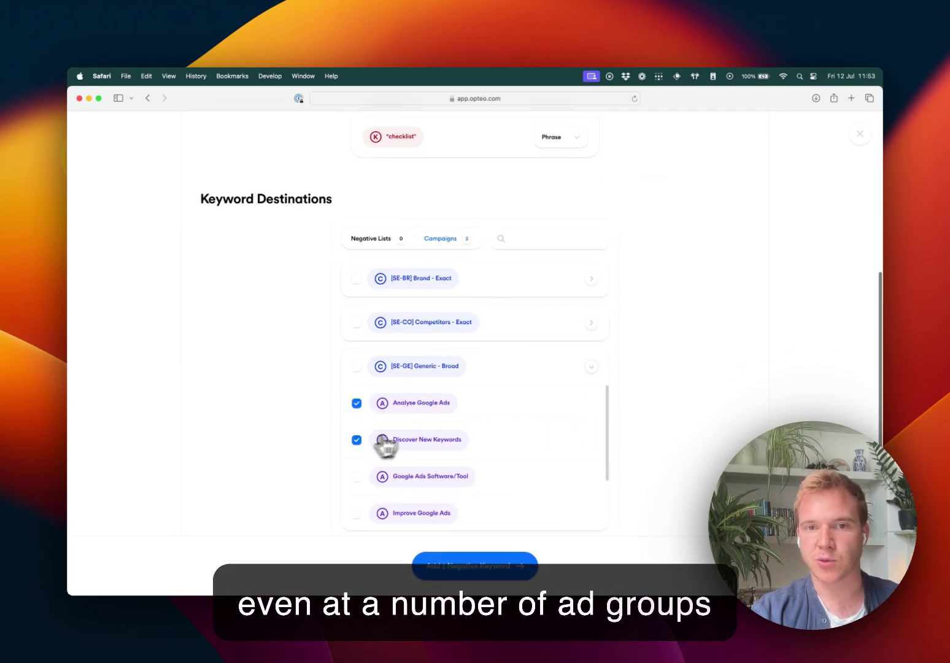
click(357, 323)
click(356, 323)
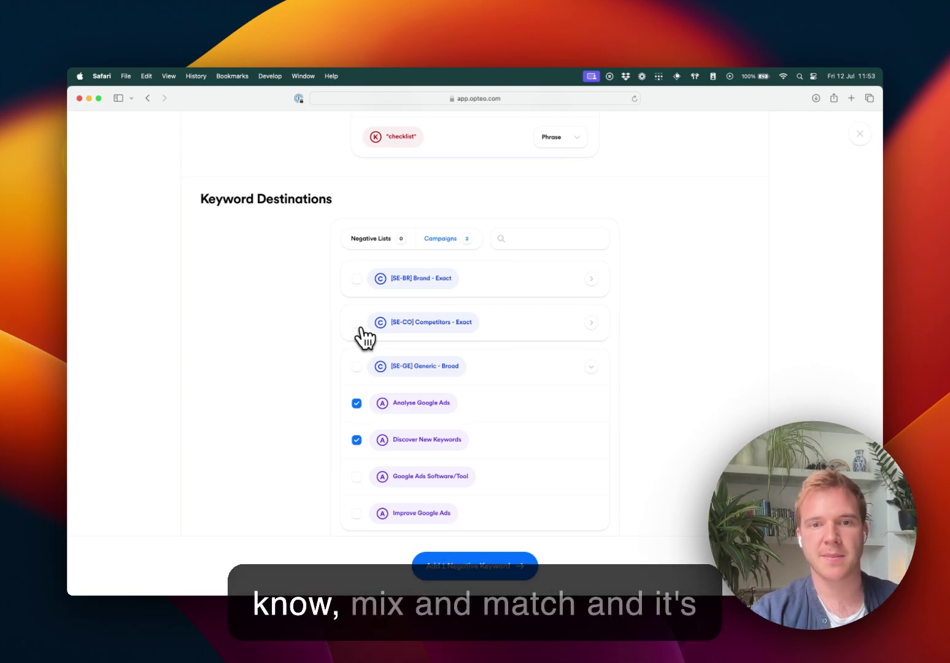
click(356, 403)
click(356, 438)
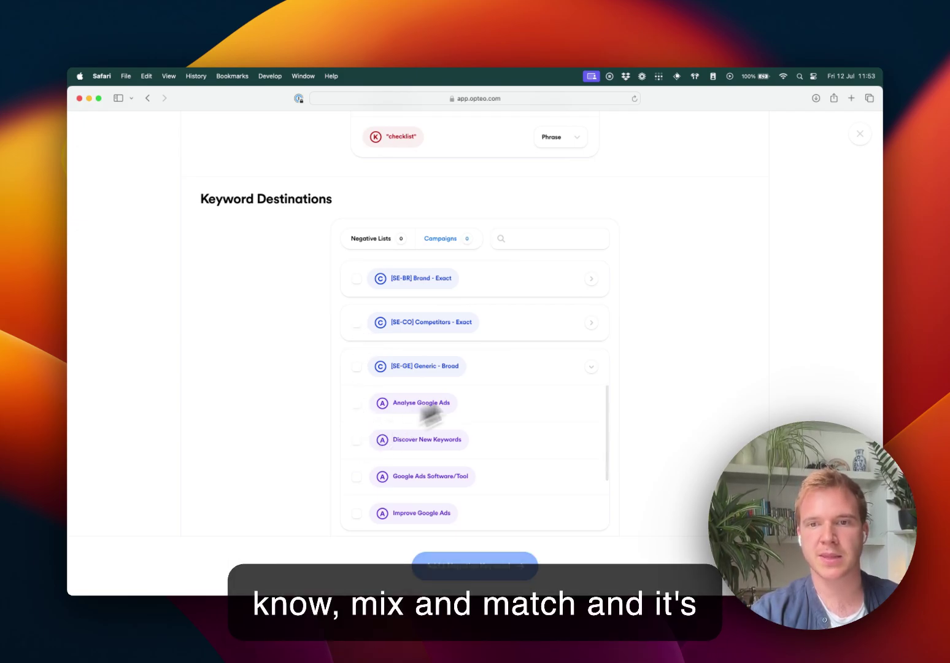
click(592, 366)
scroll(599, 374, up, 4)
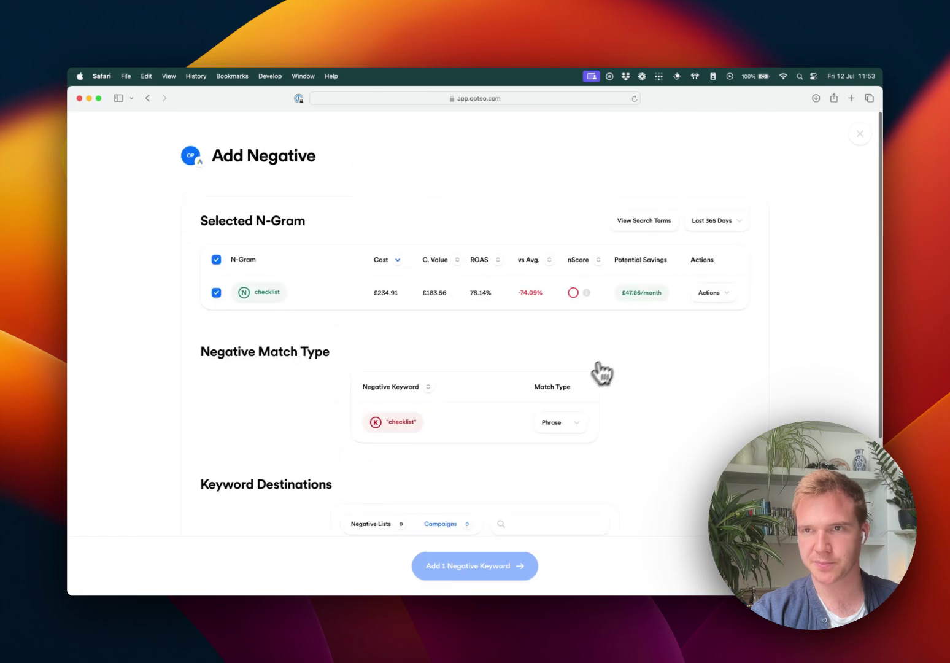
Leave the Add Negative page and read the 'checklist' bounce-rate insight (40% vs 19% average)
click(859, 134)
scroll(812, 258, down, 5)
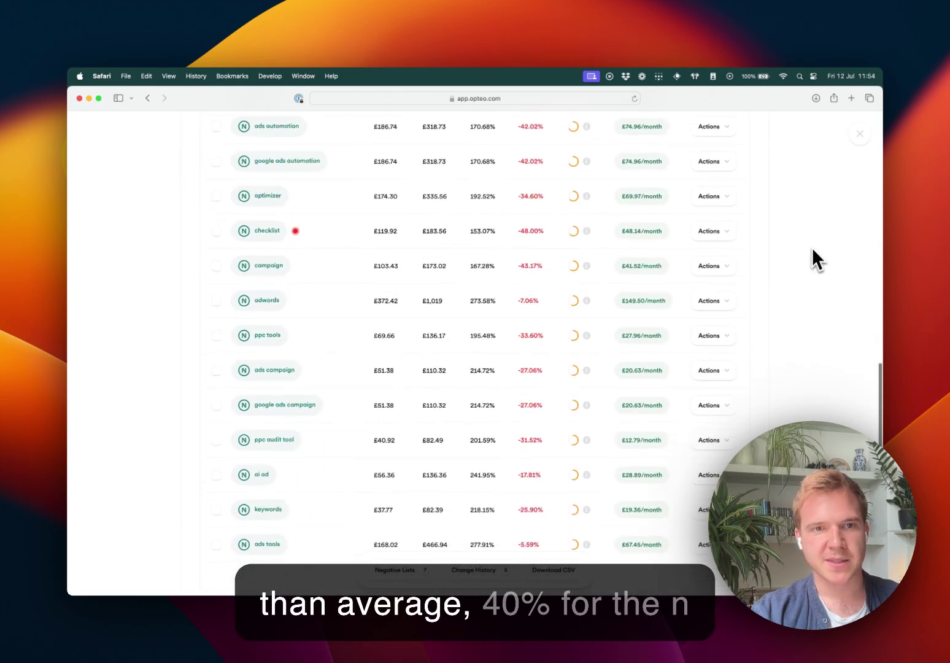
mouse_move(296, 191)
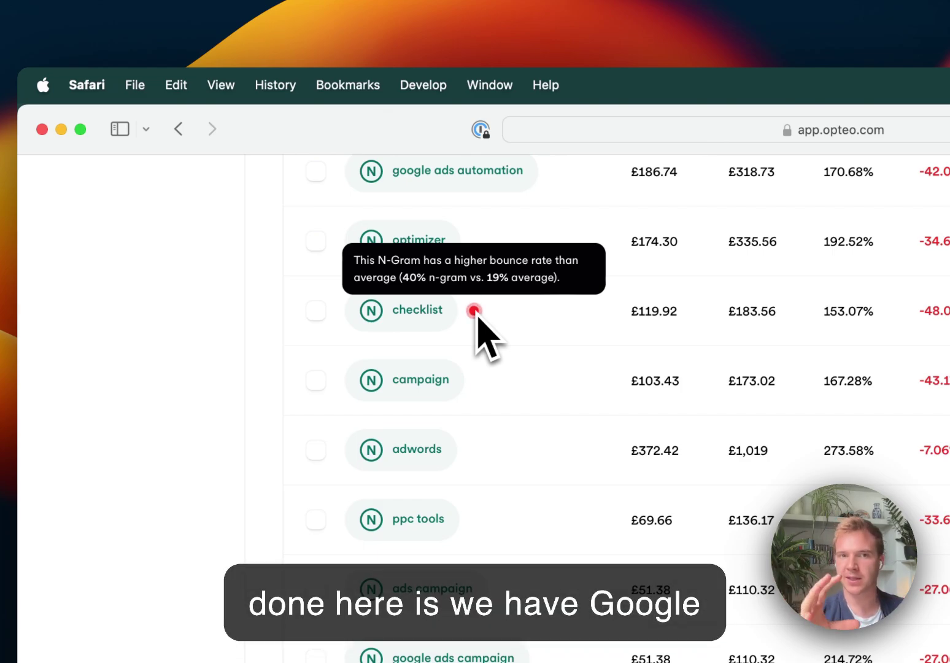
click(476, 312)
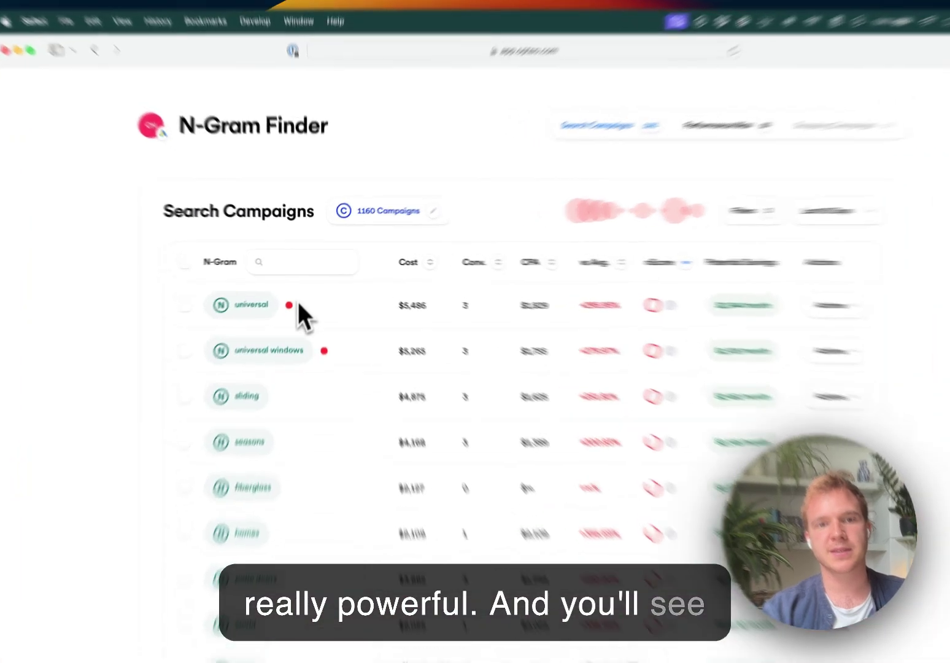
Read the worse-than-average tooltip on 'universal', then look at the Performance Max n-grams
mouse_move(297, 295)
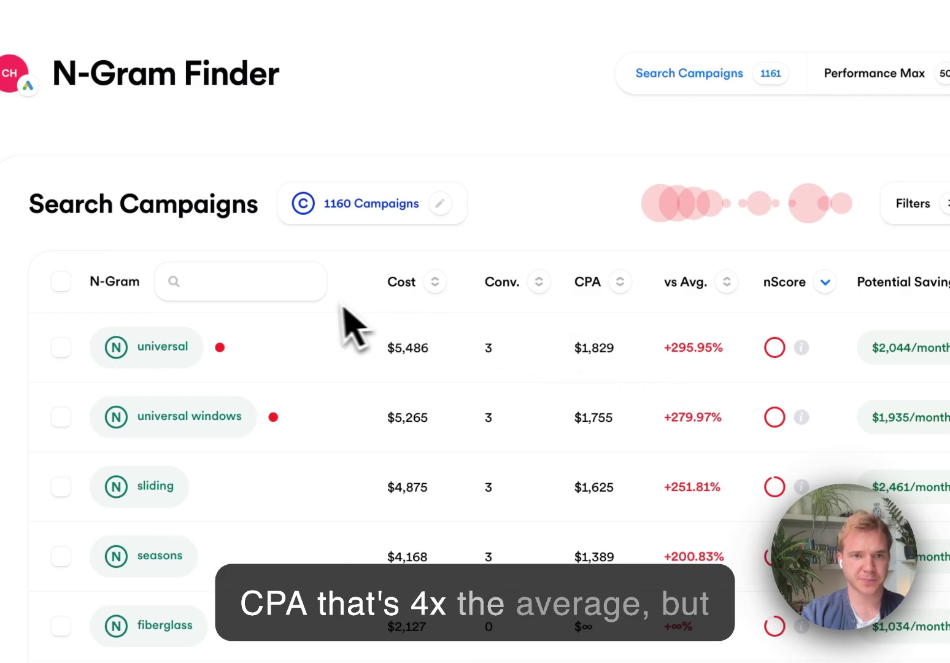
mouse_move(220, 347)
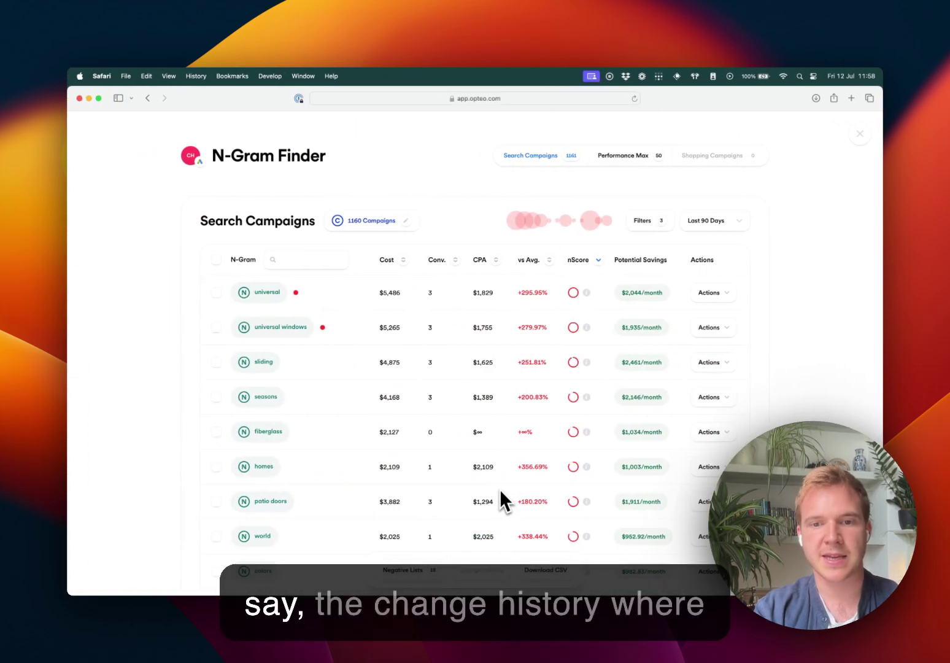
scroll(500, 498, down, 10)
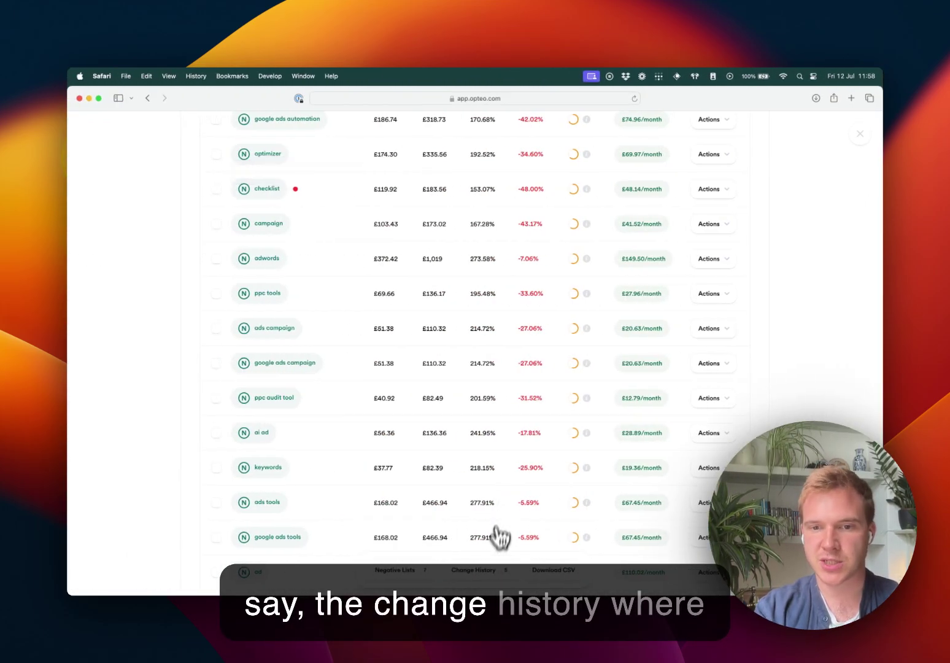
click(482, 572)
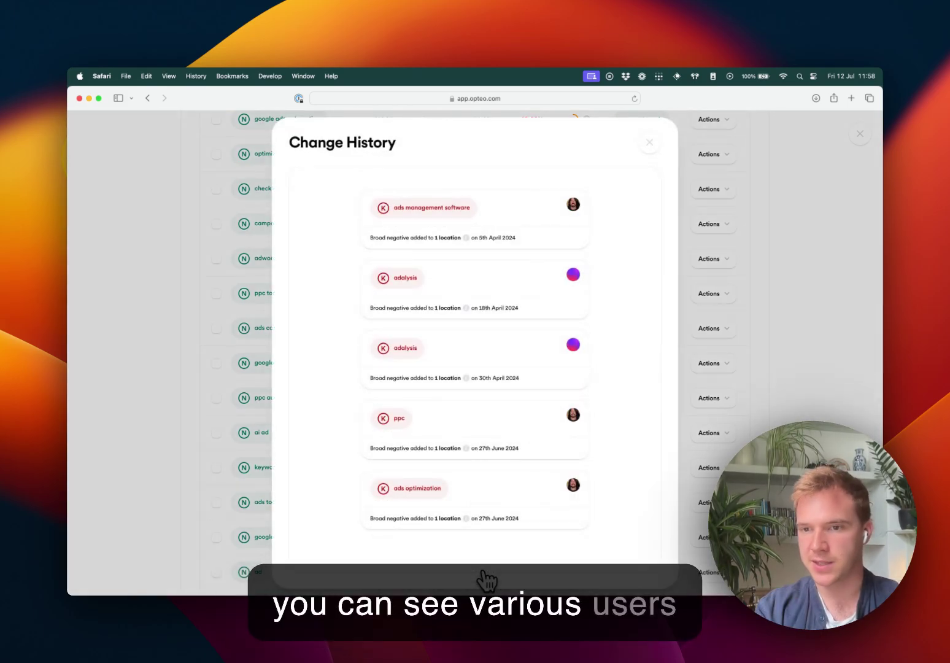
click(654, 147)
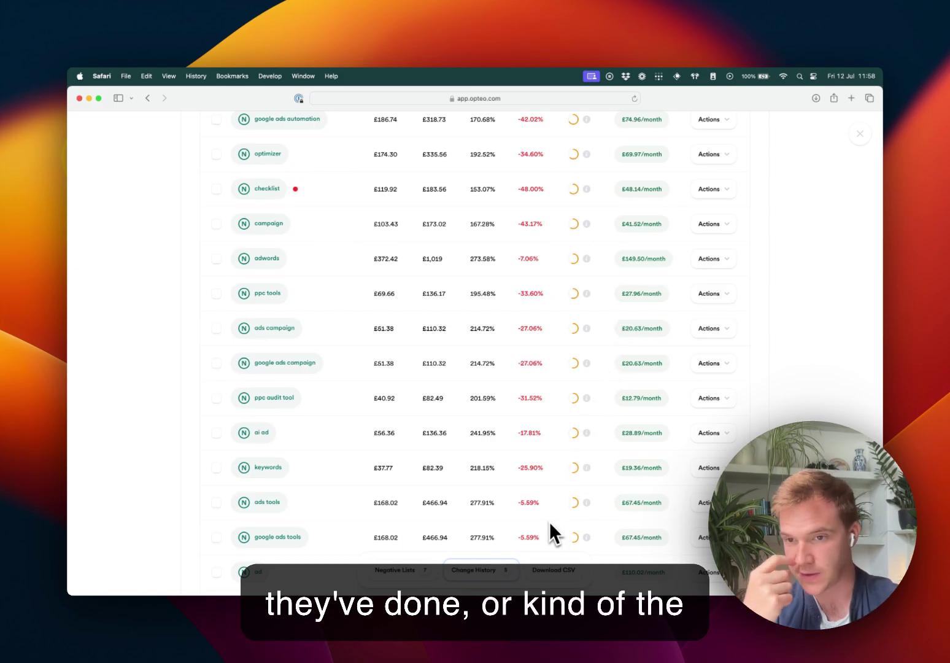